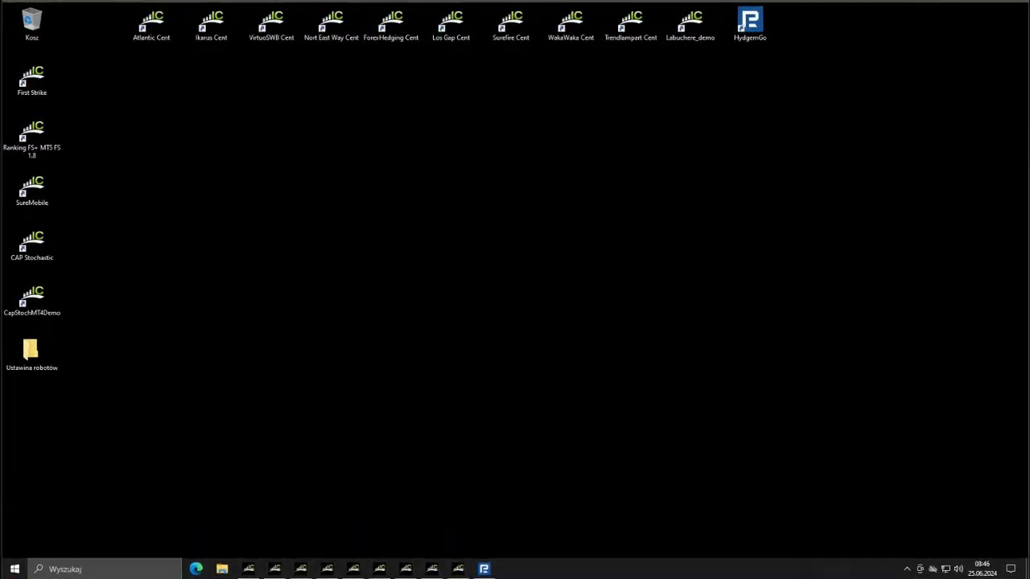
Check in the remote computer's system settings that Remote Desktop is enabled and which computer name it uses, and close the settings
{"action": "left_click", "coordinate": [14, 570]}
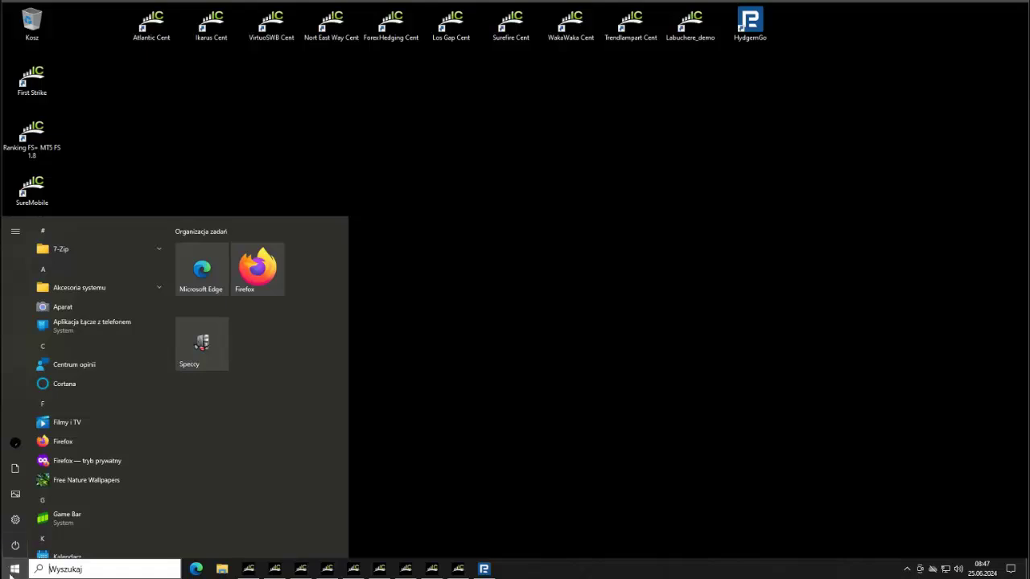
{"action": "left_click", "coordinate": [14, 523]}
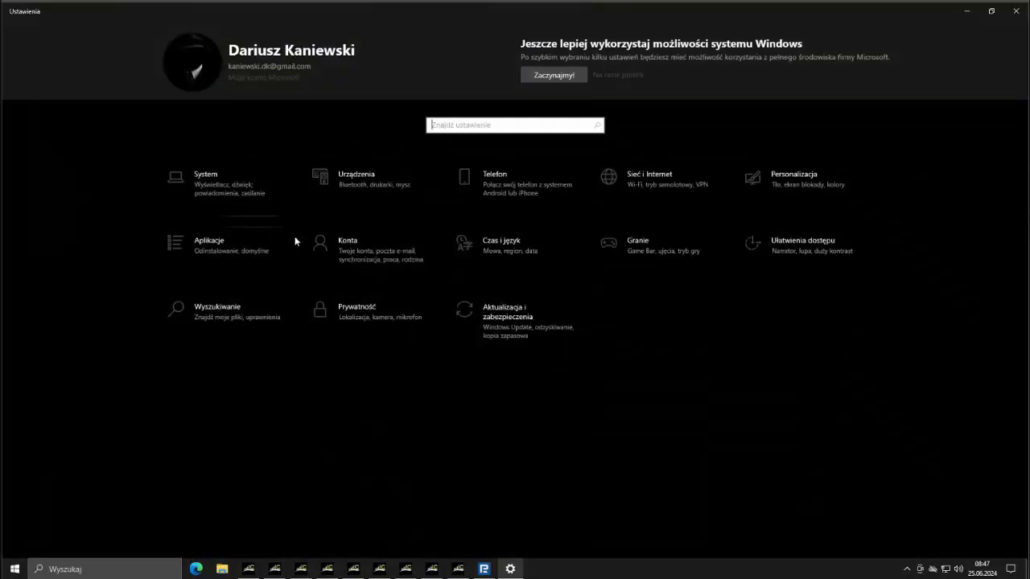
{"action": "left_click", "coordinate": [204, 185]}
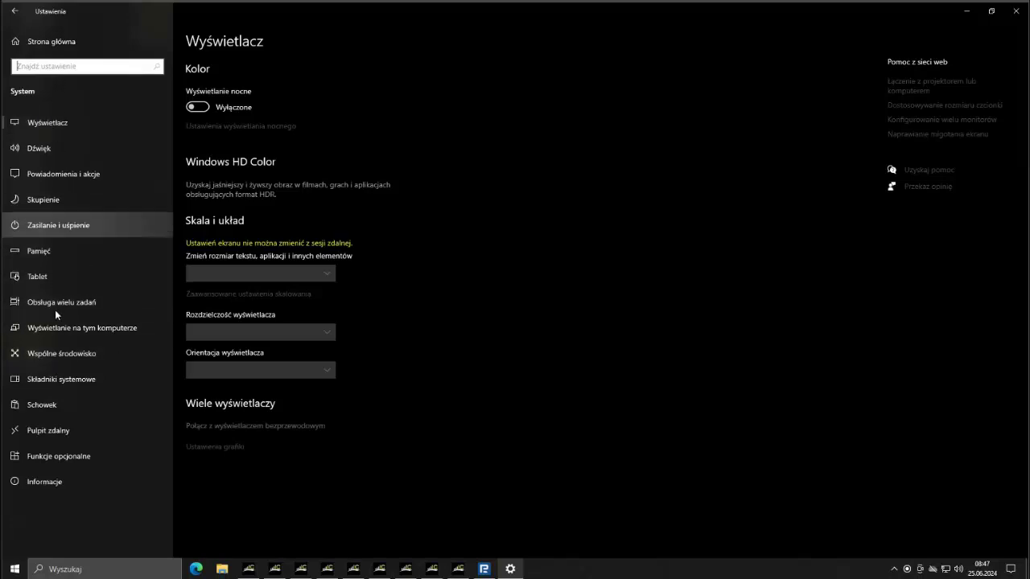
{"action": "left_click", "coordinate": [49, 437]}
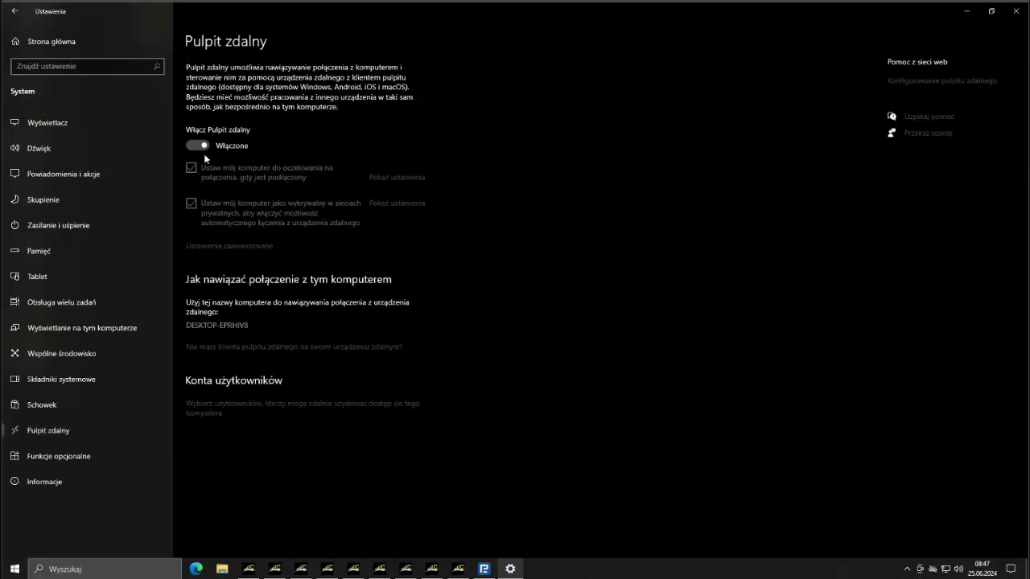
{"action": "mouse_move", "coordinate": [157, 113]}
{"action": "left_mouse_down"}
{"action": "mouse_move", "coordinate": [256, 186]}
{"action": "mouse_move", "coordinate": [162, 117]}
{"action": "left_mouse_up"}
{"action": "left_click", "coordinate": [1015, 11]}
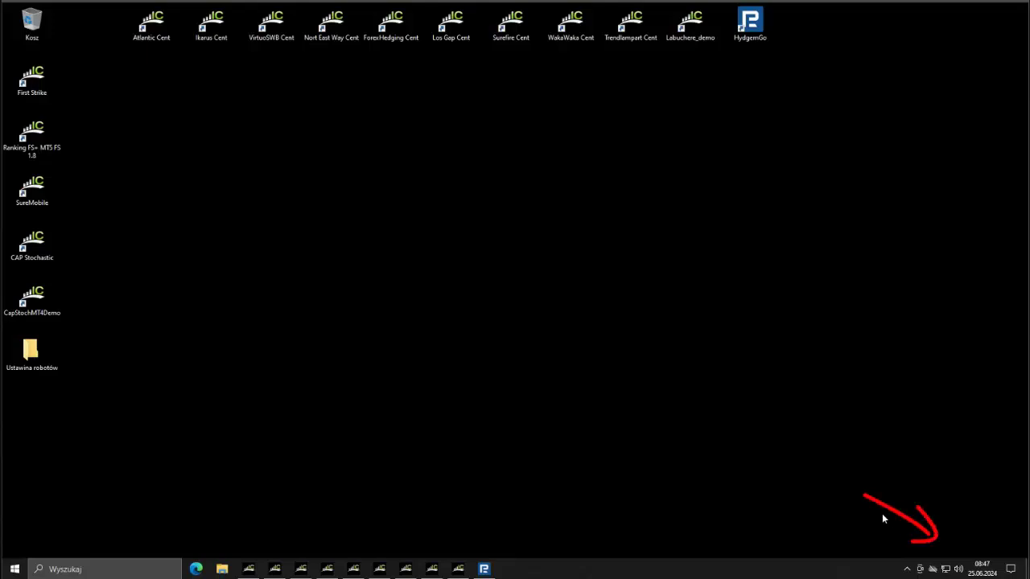
View the remote computer's Ethernet network properties to find its IPv4 address, and close the settings
{"action": "right_click", "coordinate": [946, 569]}
{"action": "left_click", "coordinate": [914, 555]}
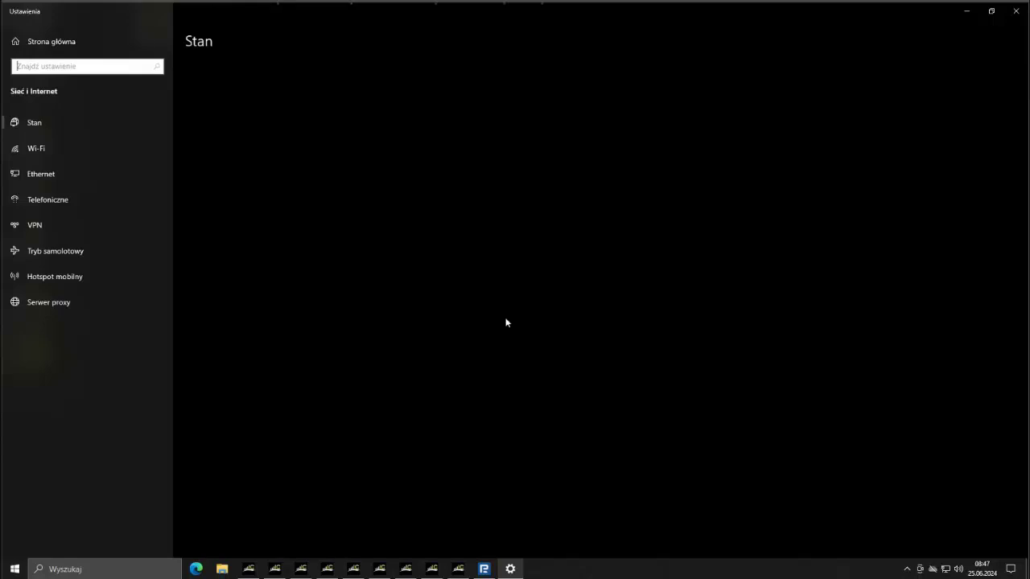
{"action": "left_click", "coordinate": [211, 223]}
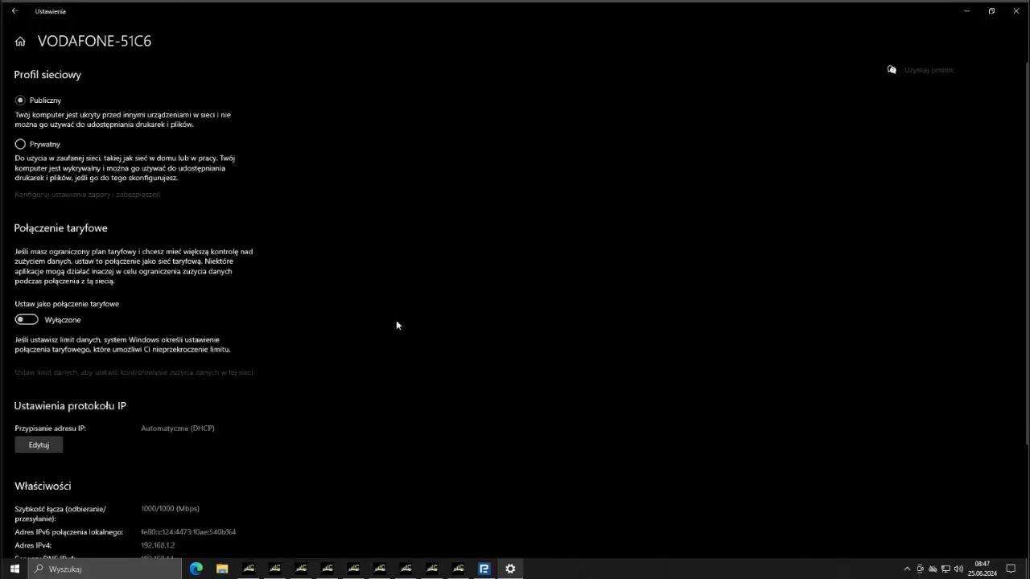
{"action": "scroll", "coordinate": [398, 321], "scroll_direction": "down", "scroll_amount": 3}
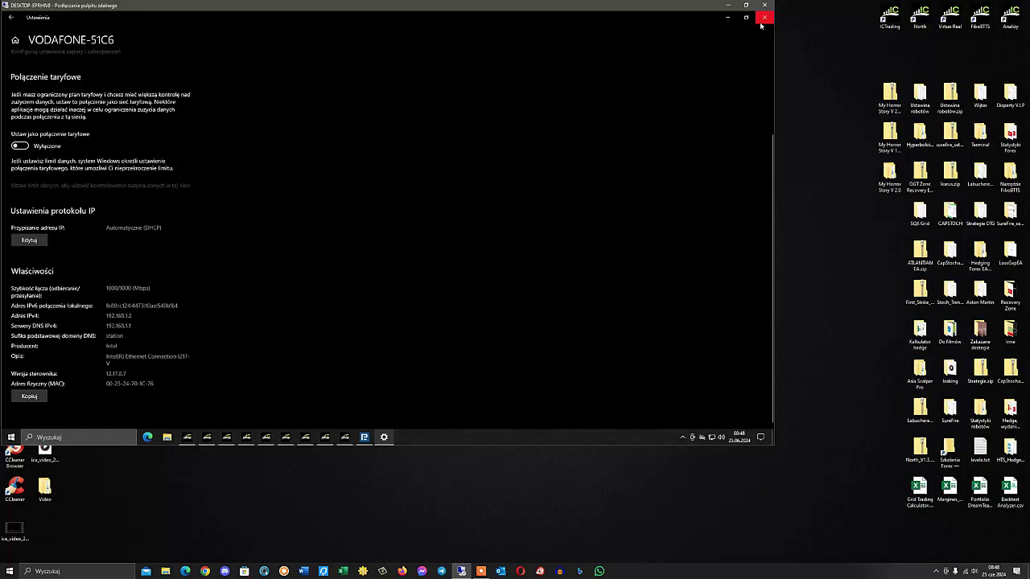
{"action": "left_click", "coordinate": [761, 22]}
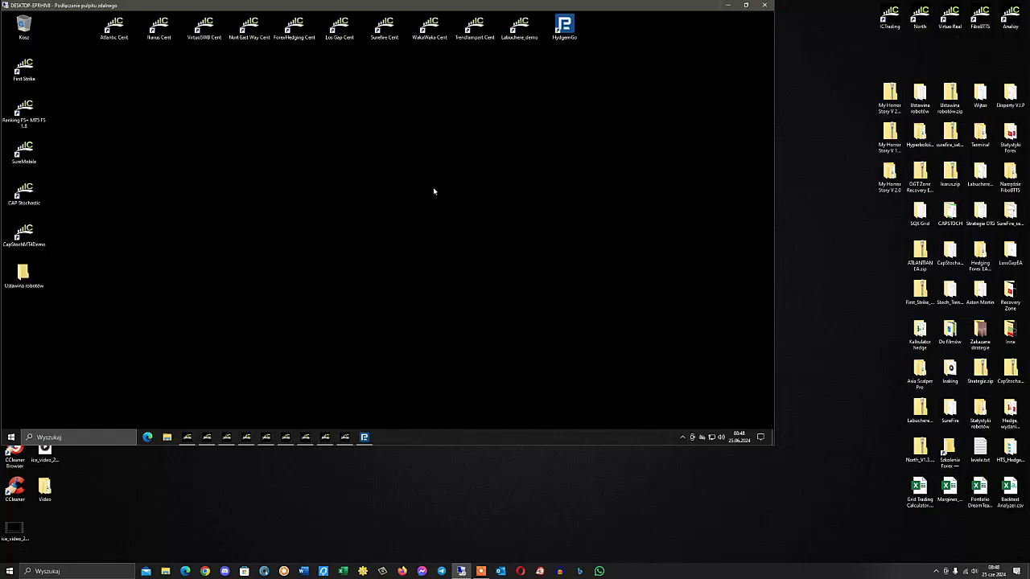
Close the remote session and check the Remote Desktop setting in the local computer's system settings
{"action": "left_click", "coordinate": [764, 4]}
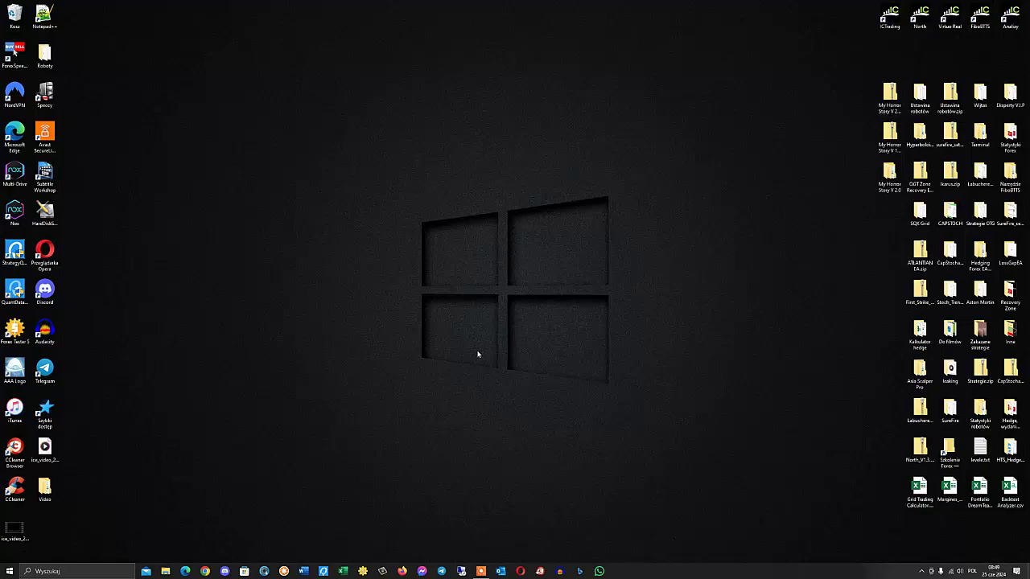
{"action": "left_click", "coordinate": [8, 570]}
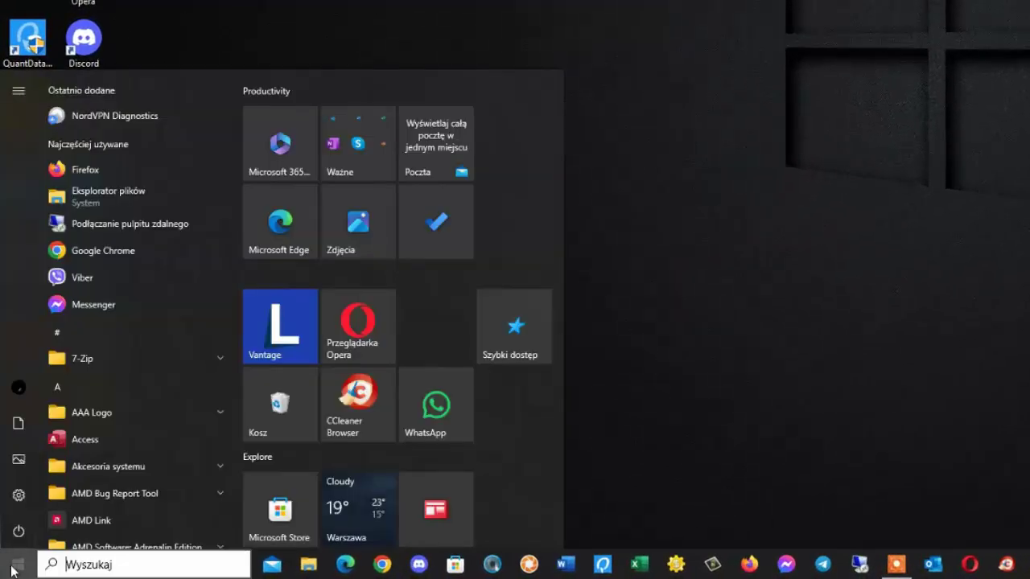
{"action": "left_click", "coordinate": [19, 493]}
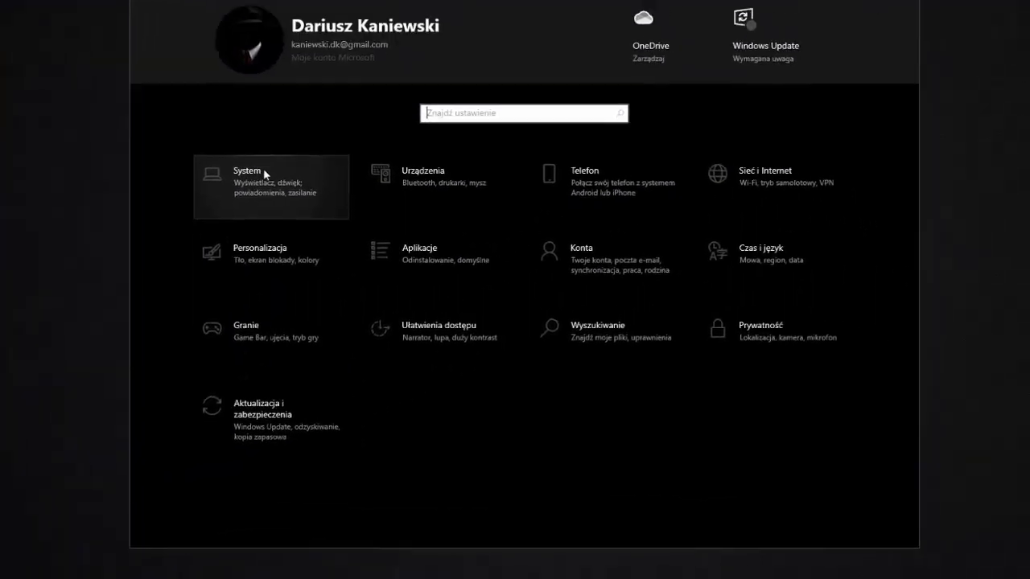
{"action": "left_click", "coordinate": [263, 177]}
{"action": "left_click", "coordinate": [217, 198]}
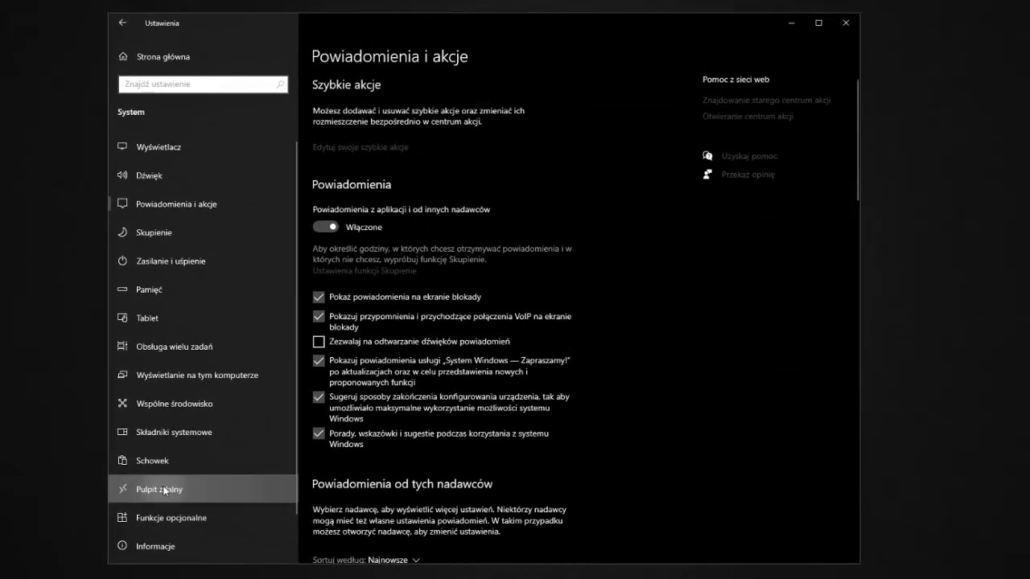
{"action": "left_click", "coordinate": [165, 490]}
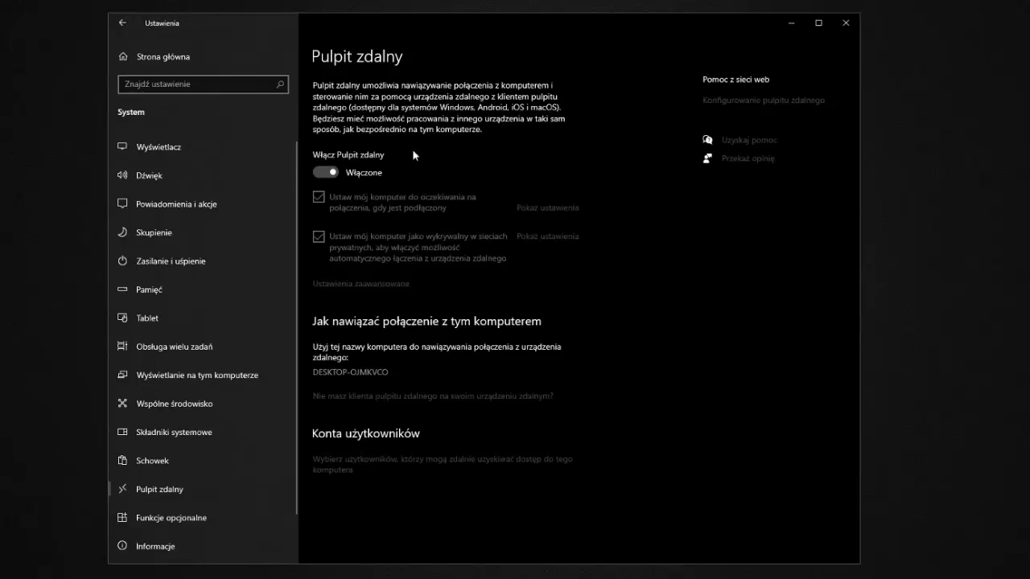
{"action": "left_click", "coordinate": [849, 29]}
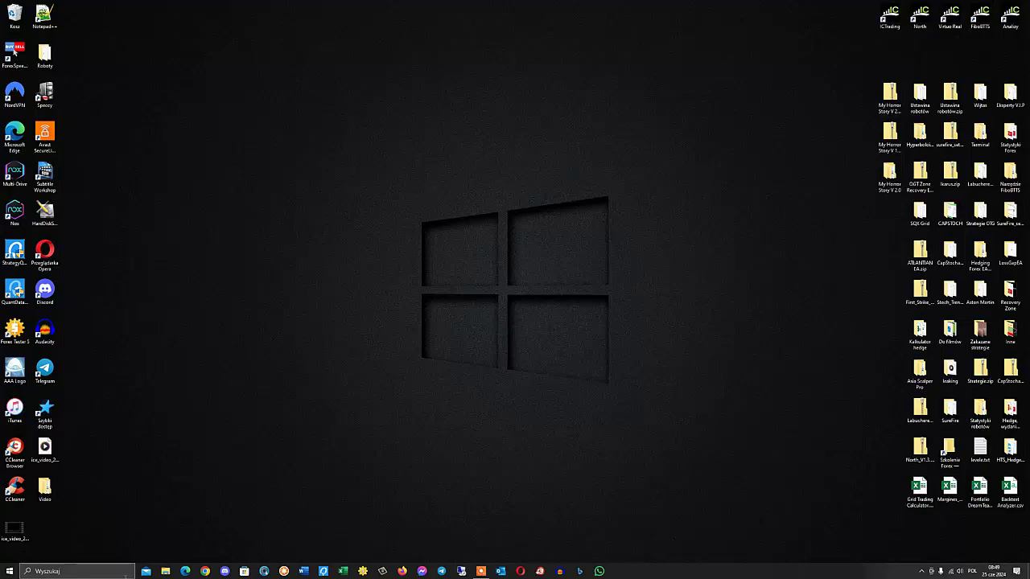
Search Windows for "pulpit" and open the Remote Desktop Connection app (Podłączanie pulpitu zdalnego)
{"action": "left_click", "coordinate": [50, 569]}
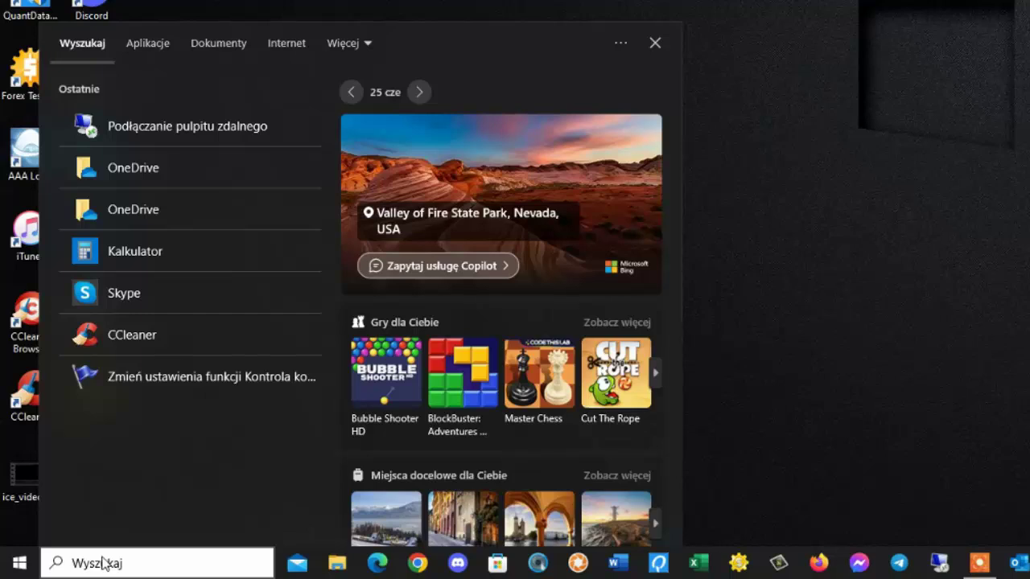
{"action": "type", "text": "pulpit"}
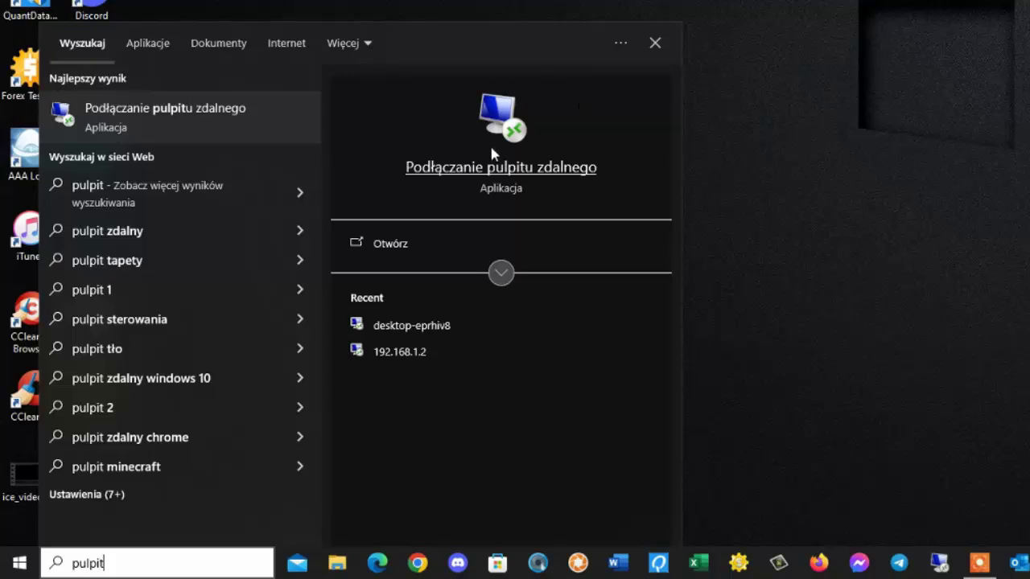
{"action": "left_click", "coordinate": [483, 178]}
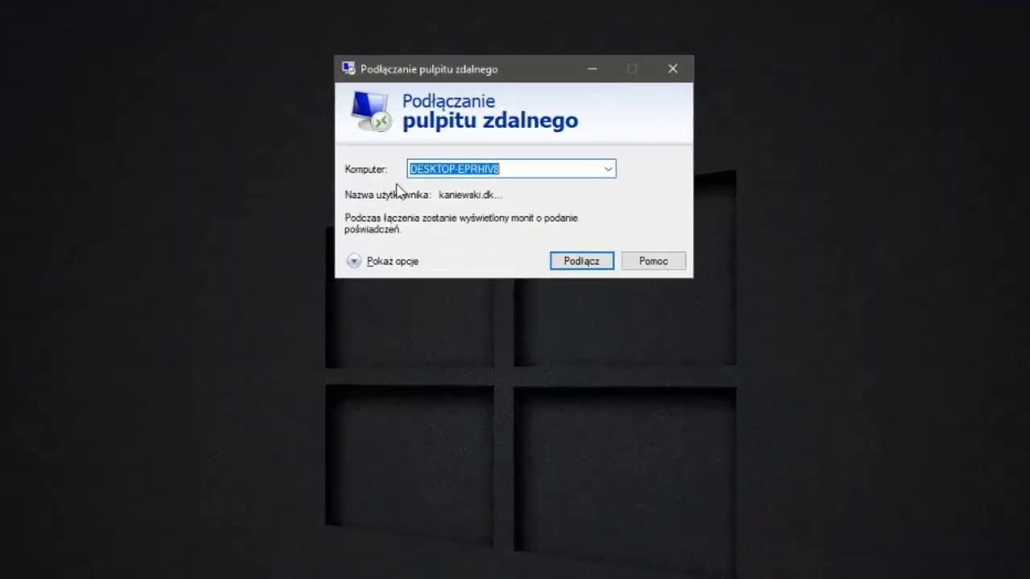
Switch the target computer to 192.168.1.2 and back to DESKTOP-EPRHIV8
{"action": "left_click", "coordinate": [611, 169]}
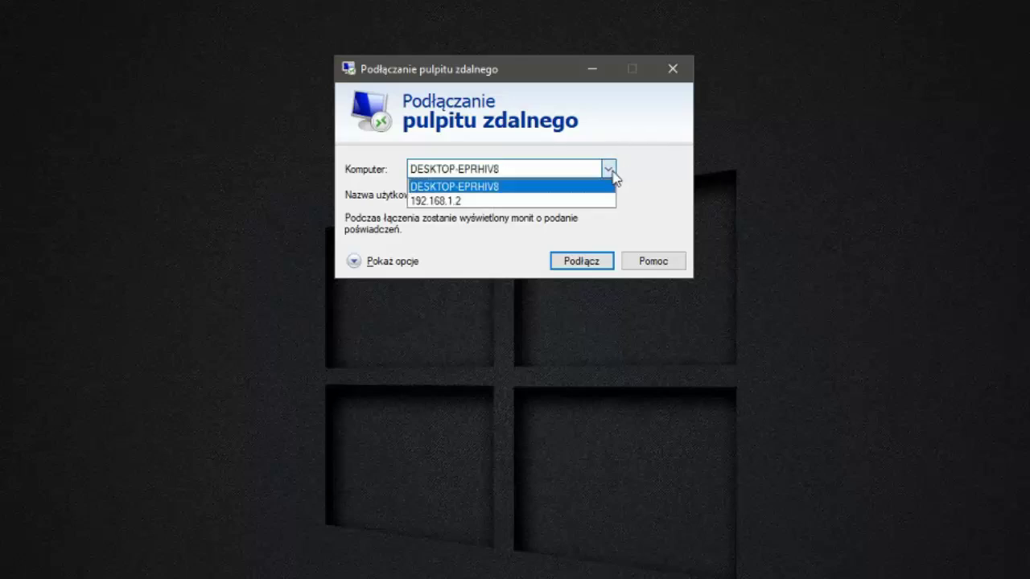
{"action": "left_click", "coordinate": [468, 201]}
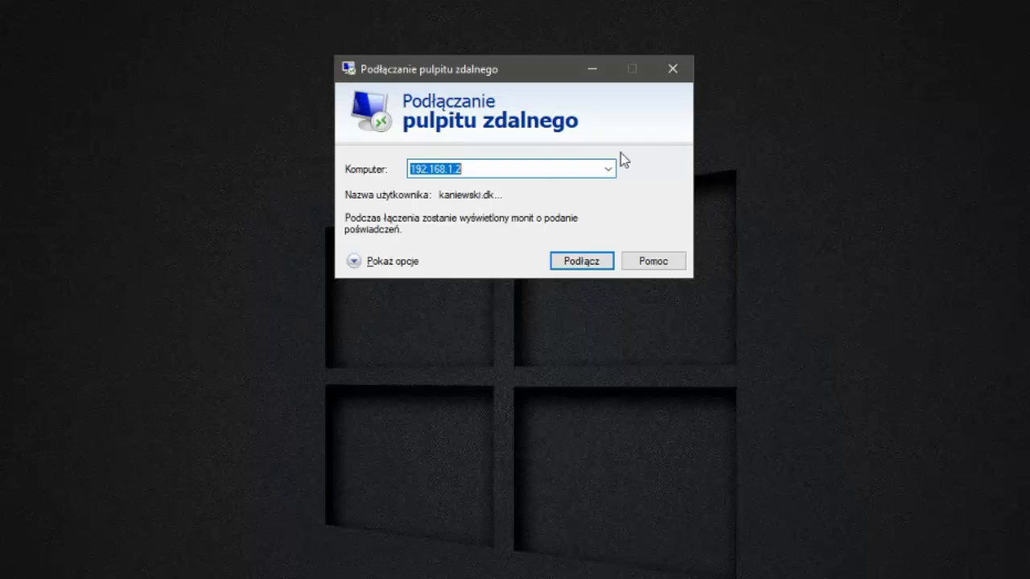
{"action": "left_click", "coordinate": [610, 172]}
{"action": "left_click", "coordinate": [443, 200]}
{"action": "left_click", "coordinate": [610, 173]}
{"action": "left_click", "coordinate": [495, 187]}
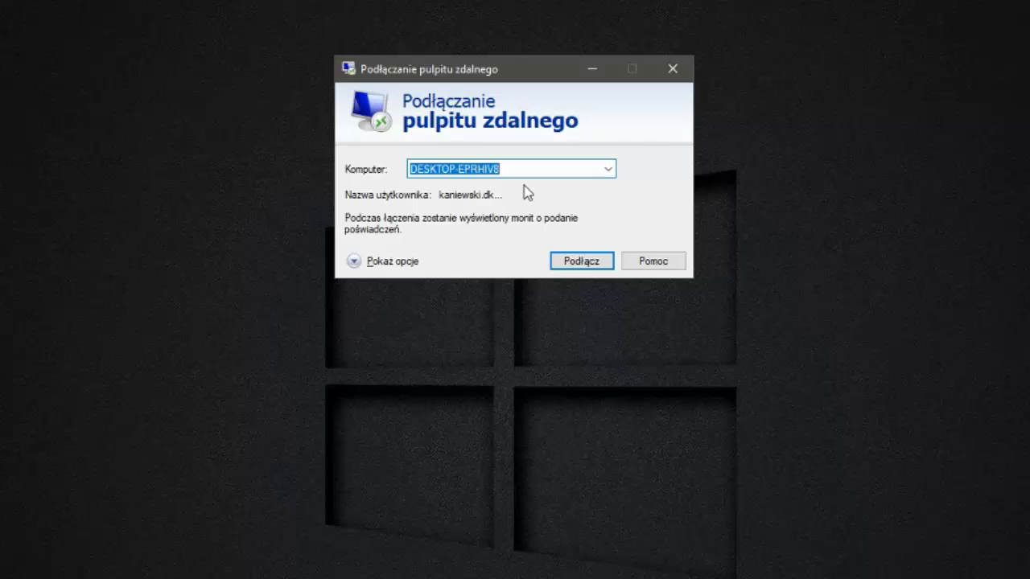
Expand the connection options and connect to DESKTOP-EPRHIV8, entering the account password in the credentials prompt
{"action": "left_click", "coordinate": [355, 261]}
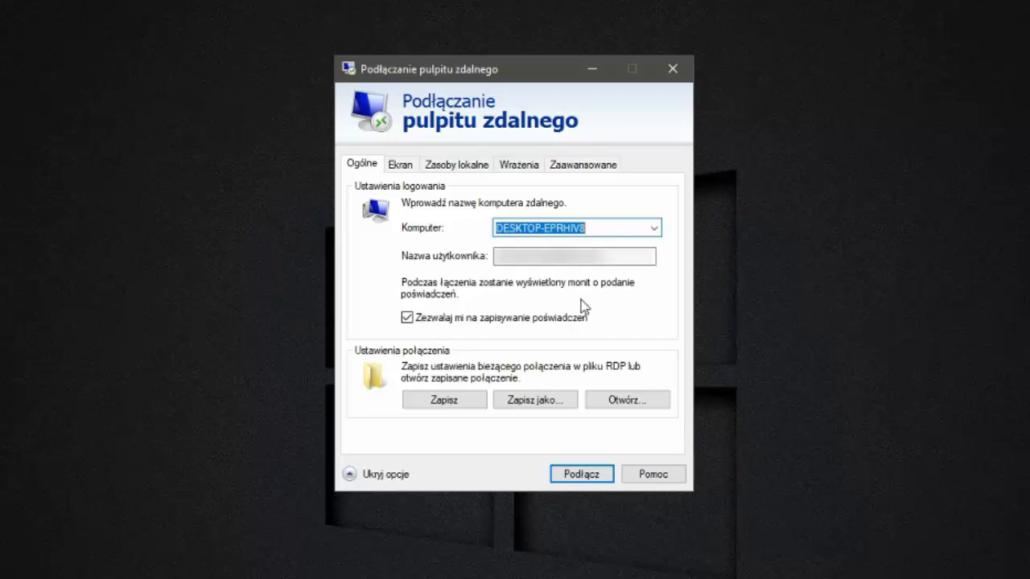
{"action": "left_click", "coordinate": [574, 475]}
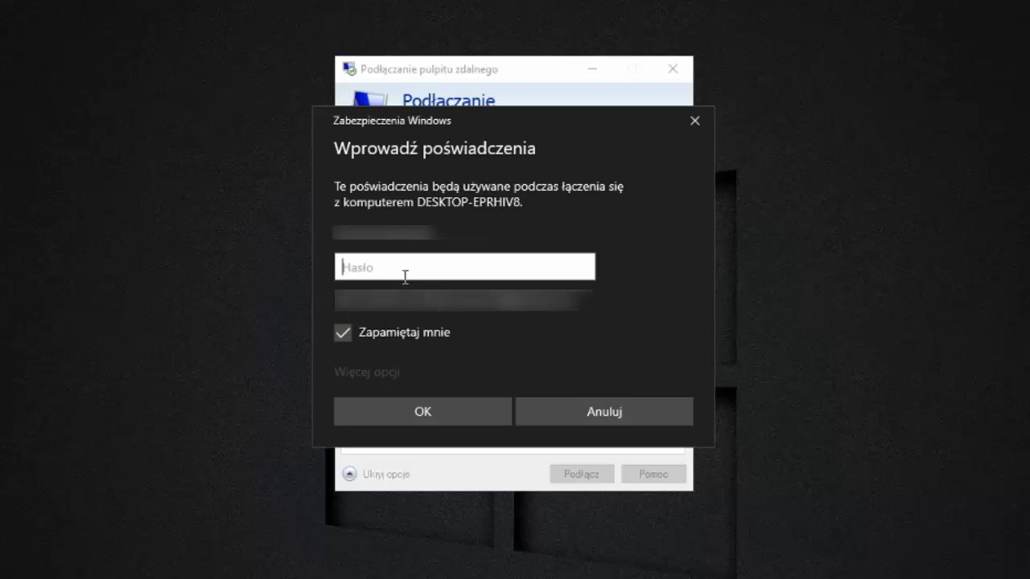
{"action": "type", "text": "•••••••••••••"}
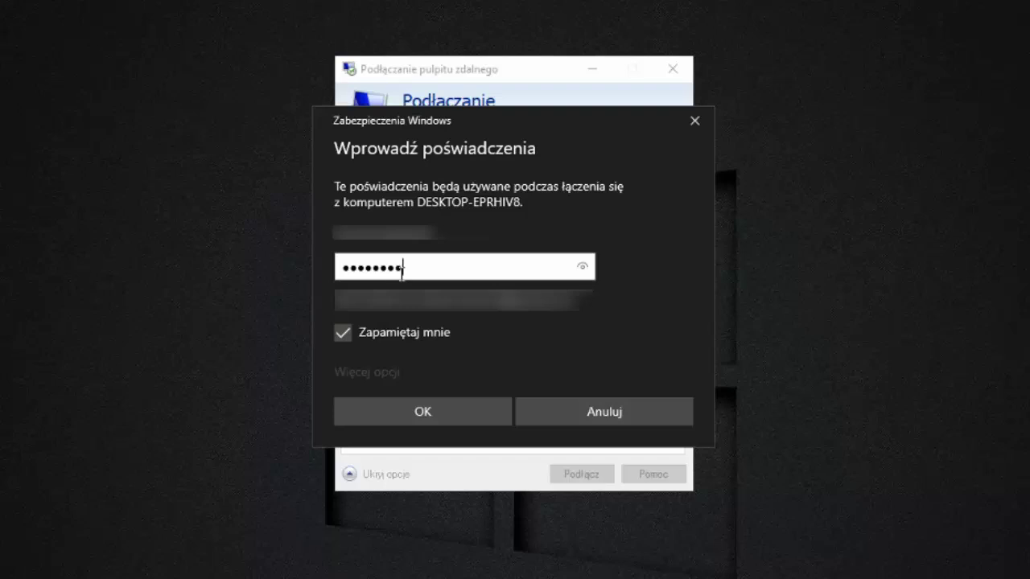
{"action": "type", "text": "••••"}
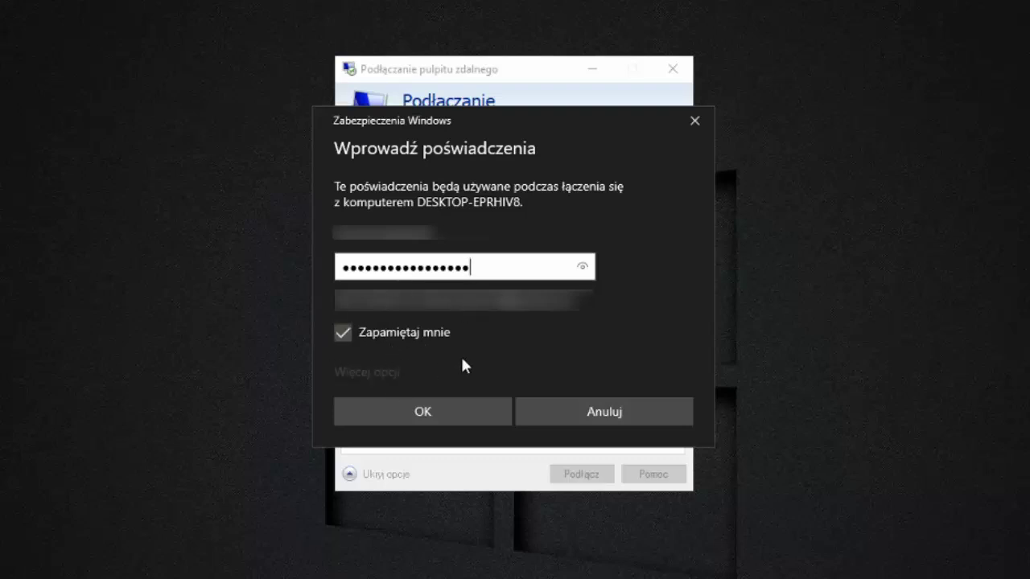
{"action": "left_click", "coordinate": [416, 415]}
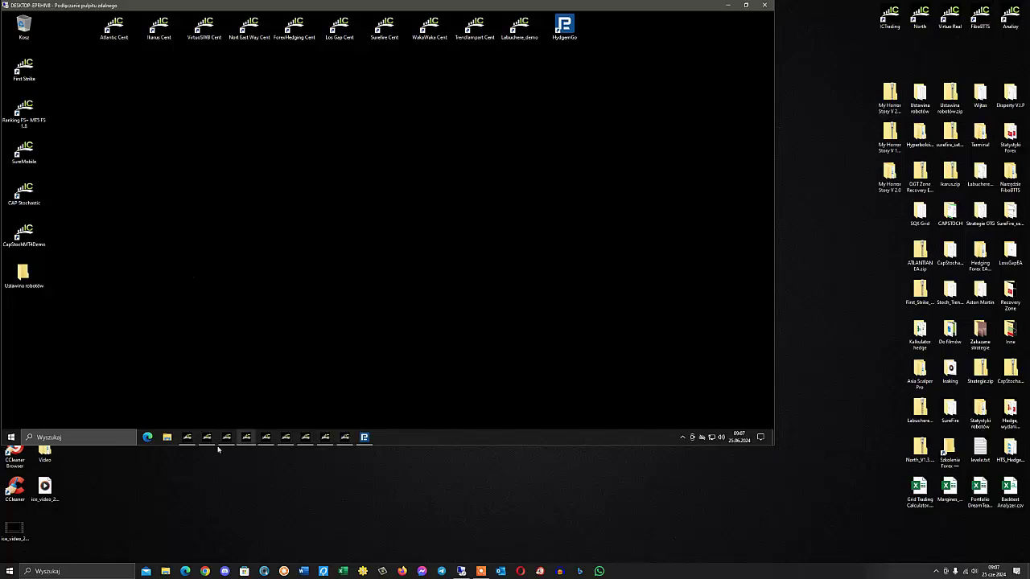
Look through the first three running trading terminals on the remote computer and return to its desktop
{"action": "left_click", "coordinate": [187, 439]}
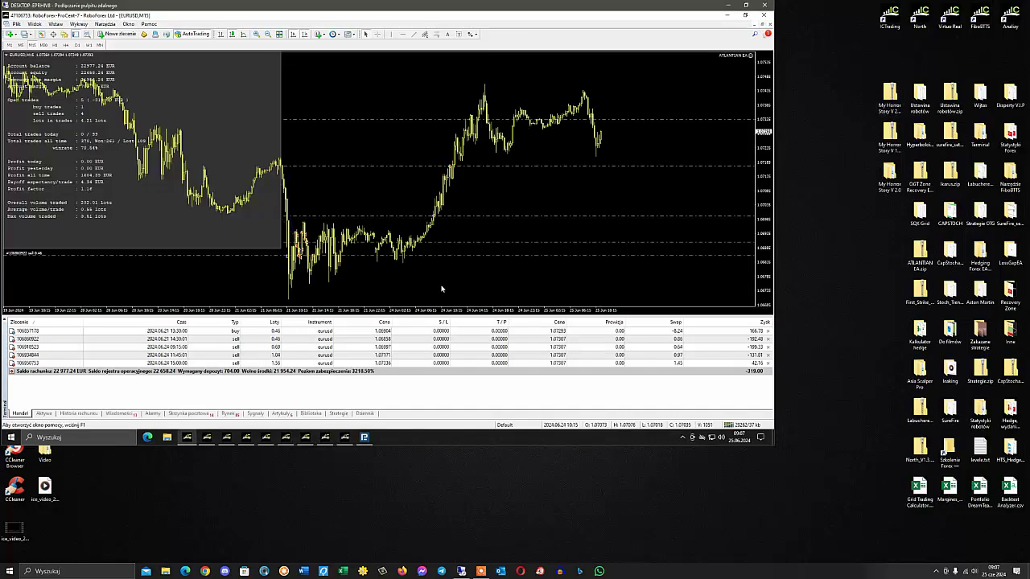
{"action": "left_click", "coordinate": [207, 439]}
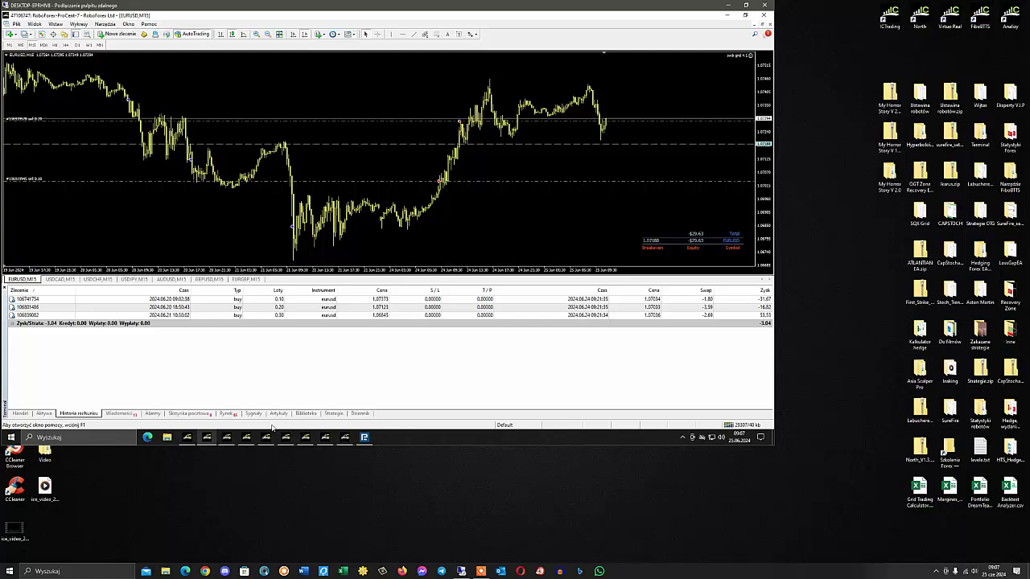
{"action": "left_click", "coordinate": [227, 437]}
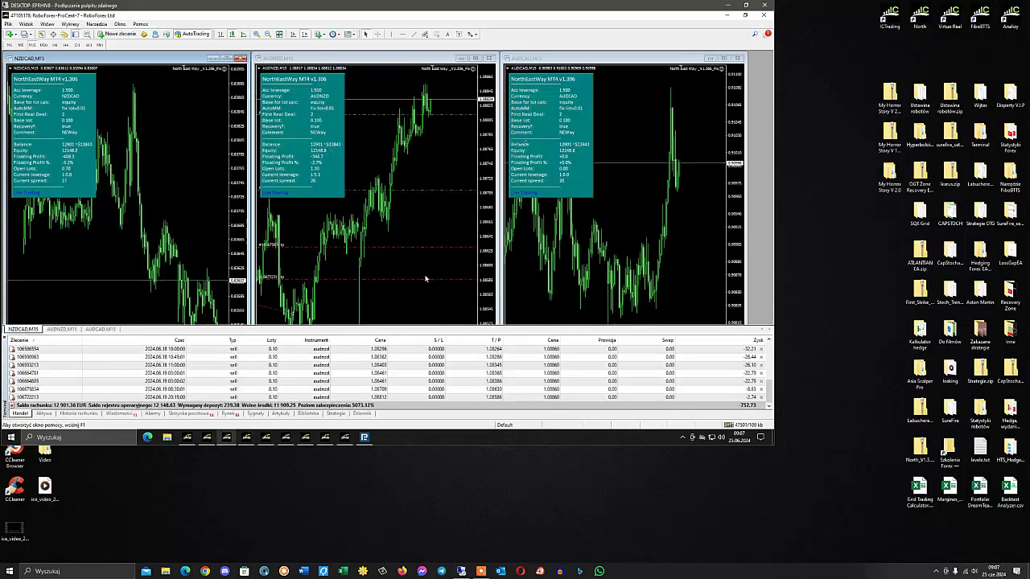
{"action": "left_click", "coordinate": [771, 440]}
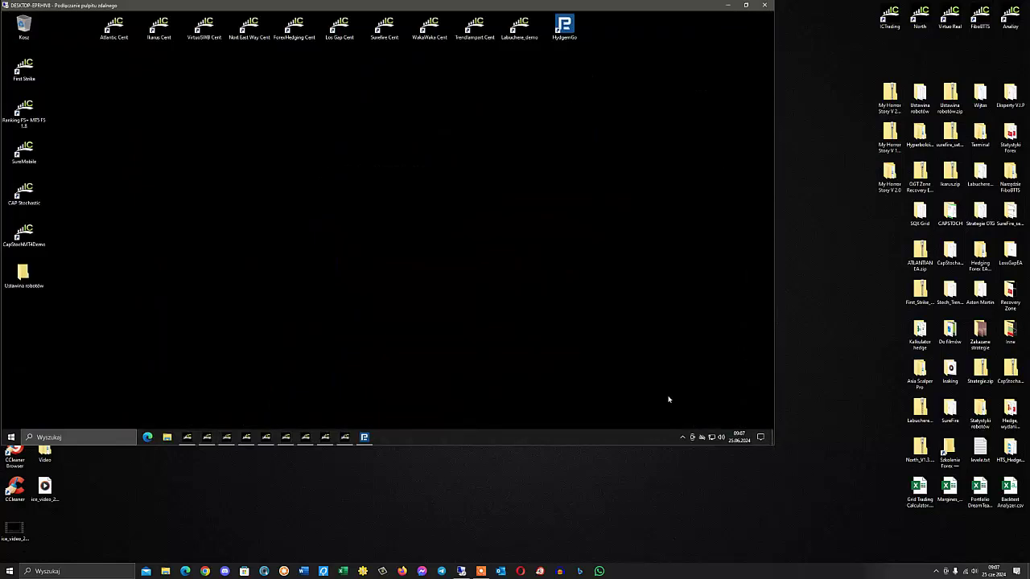